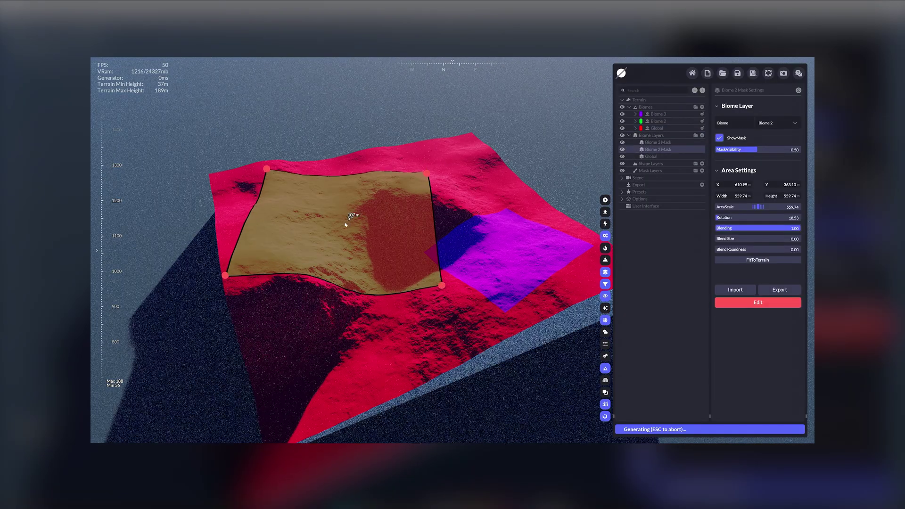
Resize and rotate the Biome 2 and Biome 3 mask areas on the terrain.
{"action": "left_click_drag", "start_coordinate": [348, 212], "coordinate": [344, 268]}
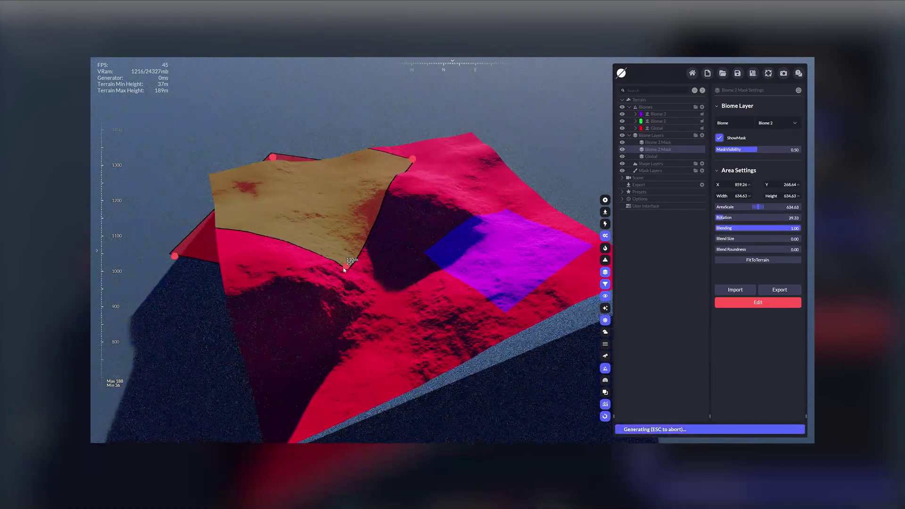
{"action": "left_click", "coordinate": [658, 142]}
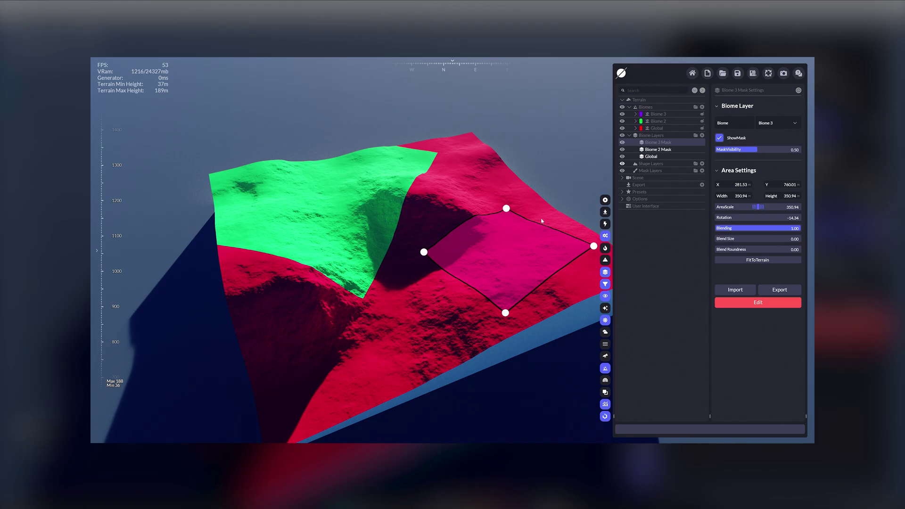
{"action": "left_click", "coordinate": [653, 128]}
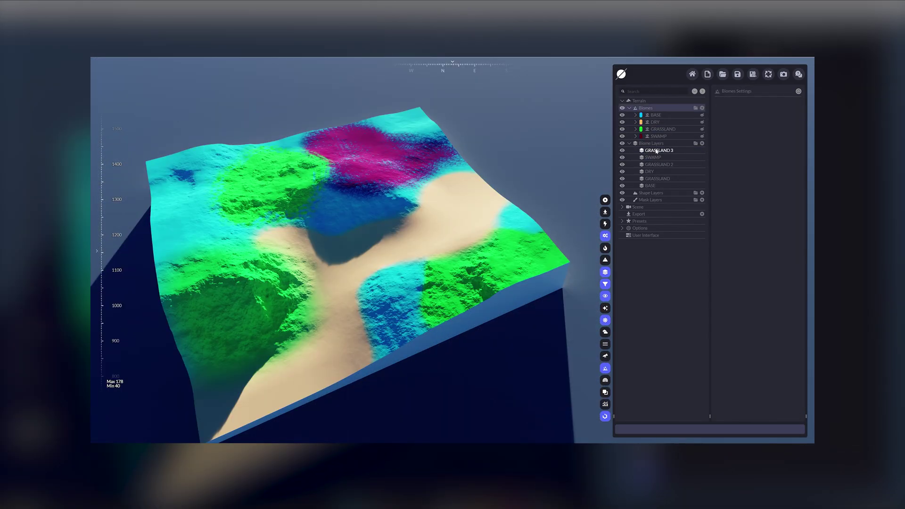
Reposition the GRASSLAND and GRASSLAND 2 biome layer areas on the terrain.
{"action": "left_click", "coordinate": [658, 164]}
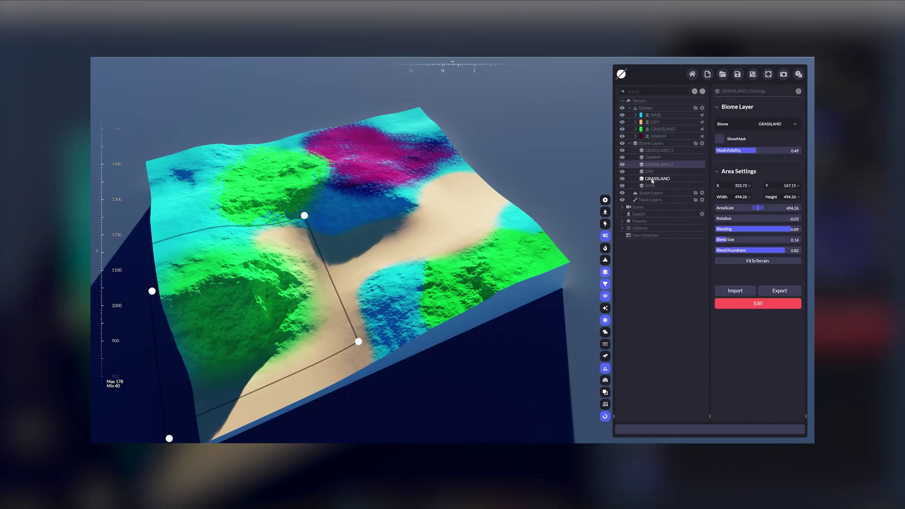
{"action": "left_click", "coordinate": [654, 179]}
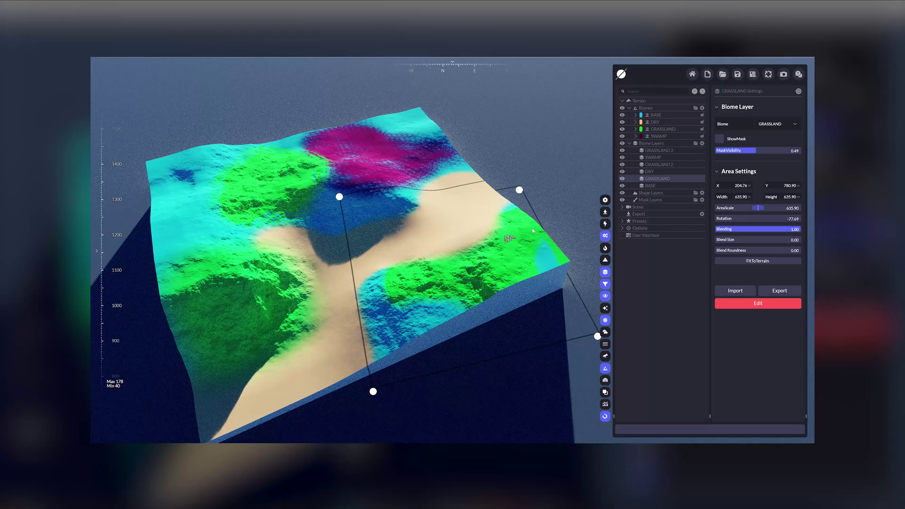
{"action": "left_click", "coordinate": [658, 164]}
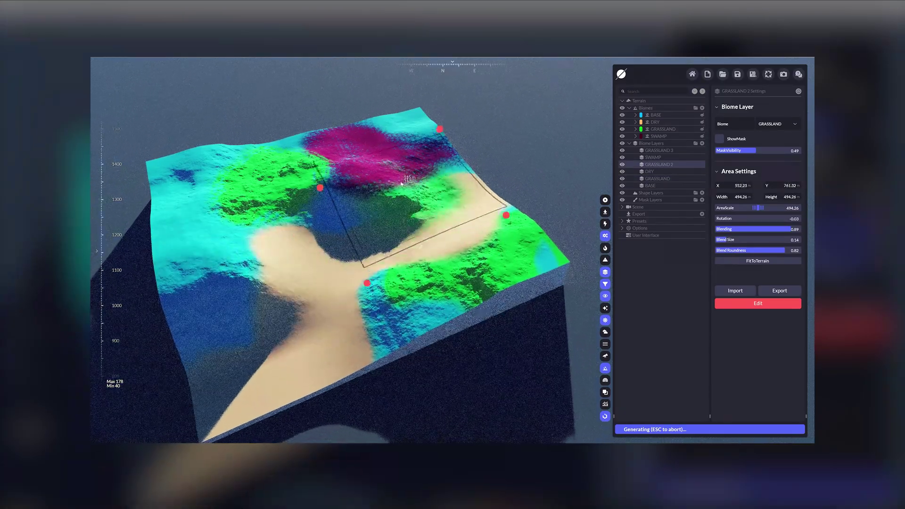
{"action": "left_click_drag", "start_coordinate": [401, 183], "coordinate": [202, 315]}
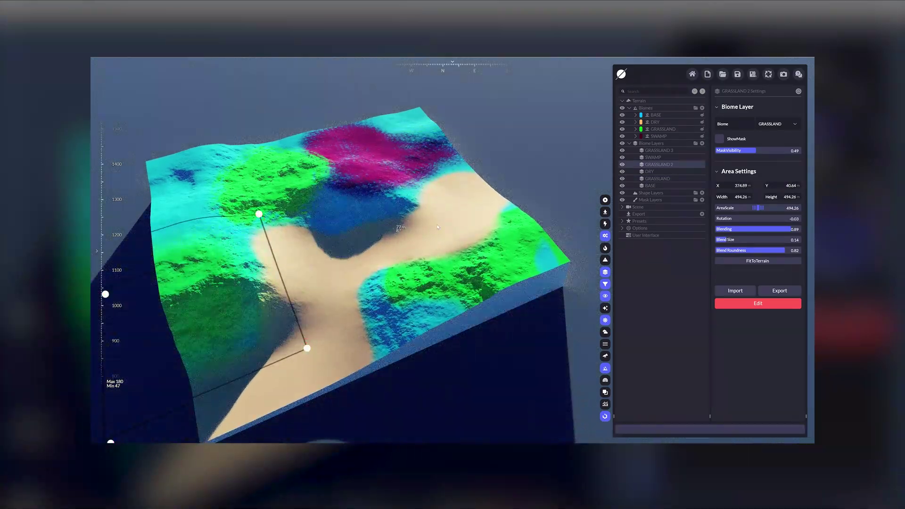
Adjust the placement of the GRASSLAND 3 and SWAMP biome layer areas on the terrain.
{"action": "left_click", "coordinate": [656, 151]}
{"action": "mouse_move", "coordinate": [264, 207]}
{"action": "left_mouse_down"}
{"action": "mouse_move", "coordinate": [340, 238]}
{"action": "mouse_move", "coordinate": [397, 179]}
{"action": "mouse_move", "coordinate": [315, 181]}
{"action": "mouse_move", "coordinate": [268, 193]}
{"action": "left_mouse_up"}
{"action": "left_click", "coordinate": [652, 157]}
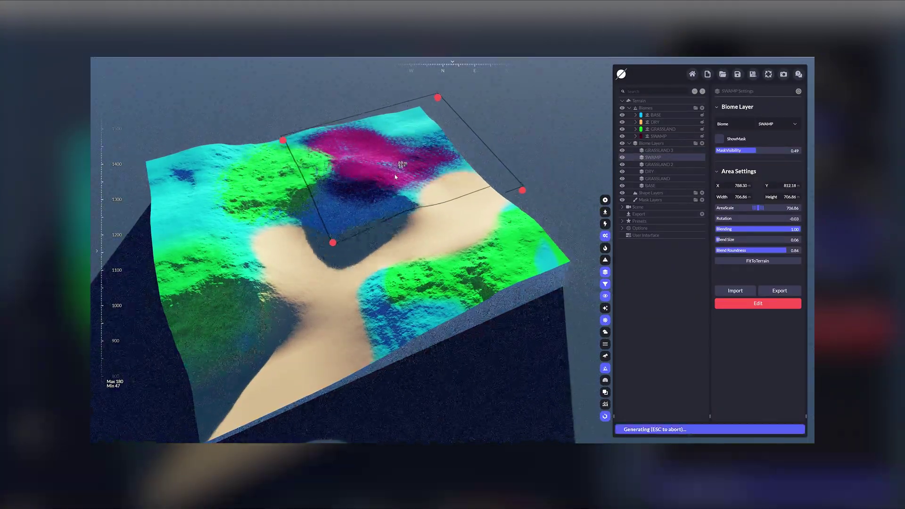
{"action": "mouse_move", "coordinate": [396, 176]}
{"action": "left_mouse_down"}
{"action": "mouse_move", "coordinate": [383, 200]}
{"action": "mouse_move", "coordinate": [385, 184]}
{"action": "mouse_move", "coordinate": [406, 172]}
{"action": "left_mouse_up"}
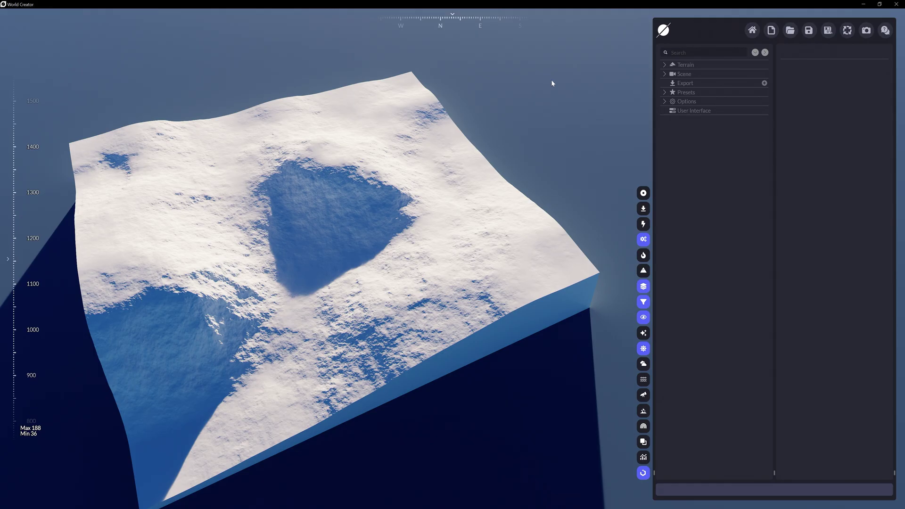
Rename the terrain's Global biome to BASE.
{"action": "left_click", "coordinate": [663, 64]}
{"action": "left_click", "coordinate": [673, 74]}
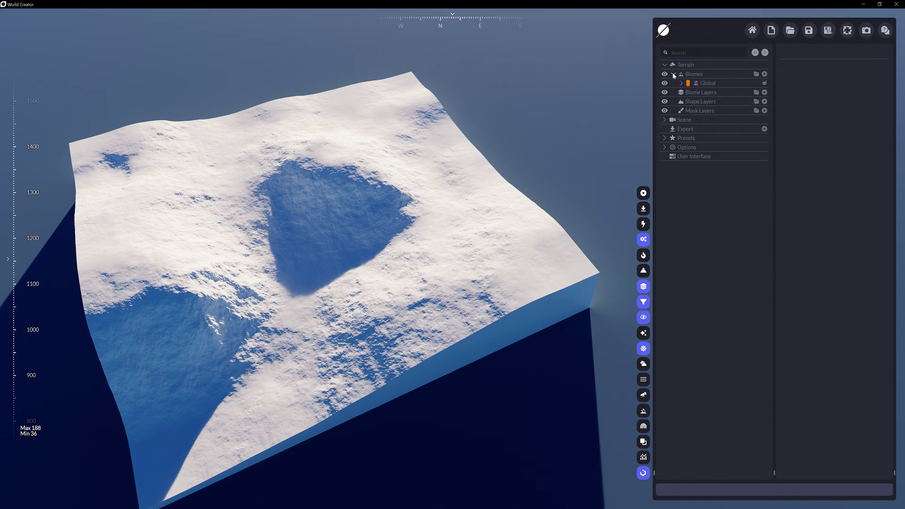
{"action": "left_click", "coordinate": [726, 84]}
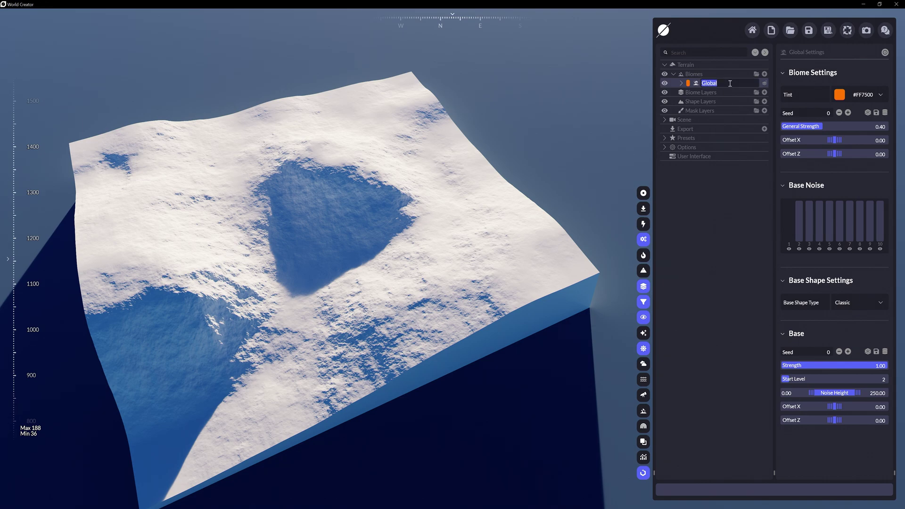
{"action": "type", "text": "BASE"}
{"action": "key", "text": "Return"}
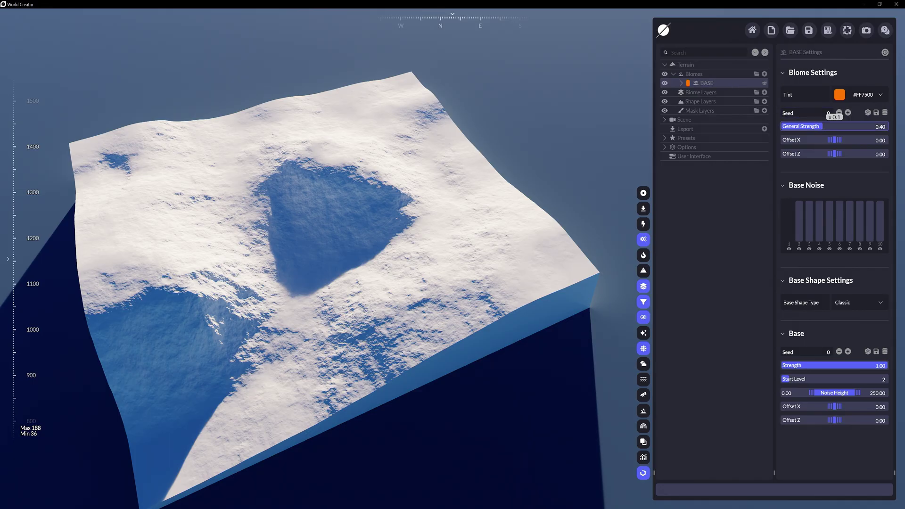
Set the BASE biome's general strength to 0.05 and its tint to cyan #00BDFF.
{"action": "left_click_drag", "start_coordinate": [822, 126], "coordinate": [794, 126]}
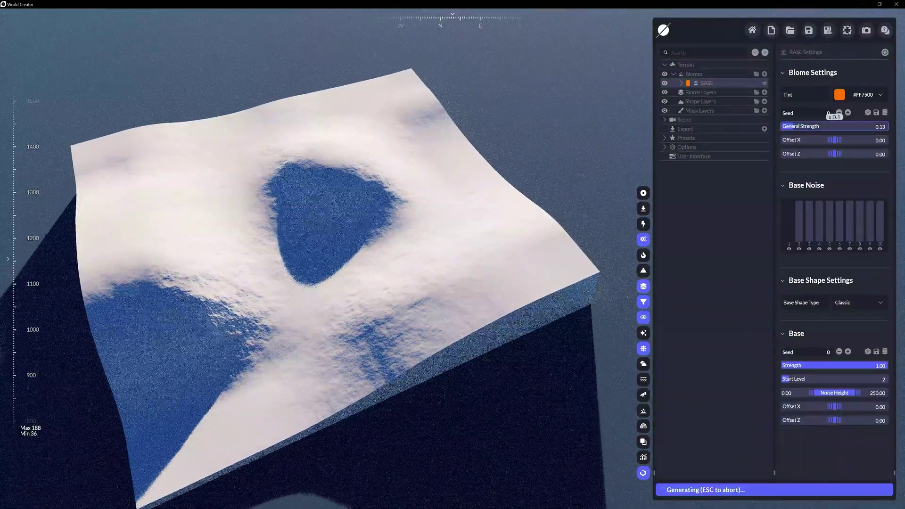
{"action": "scroll", "coordinate": [833, 126], "scroll_direction": "down", "scroll_amount": 2}
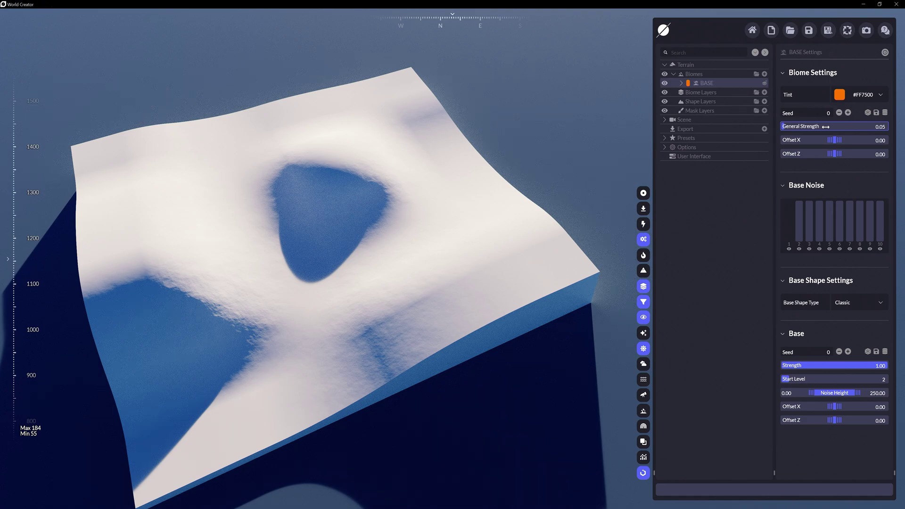
{"action": "left_click", "coordinate": [843, 94]}
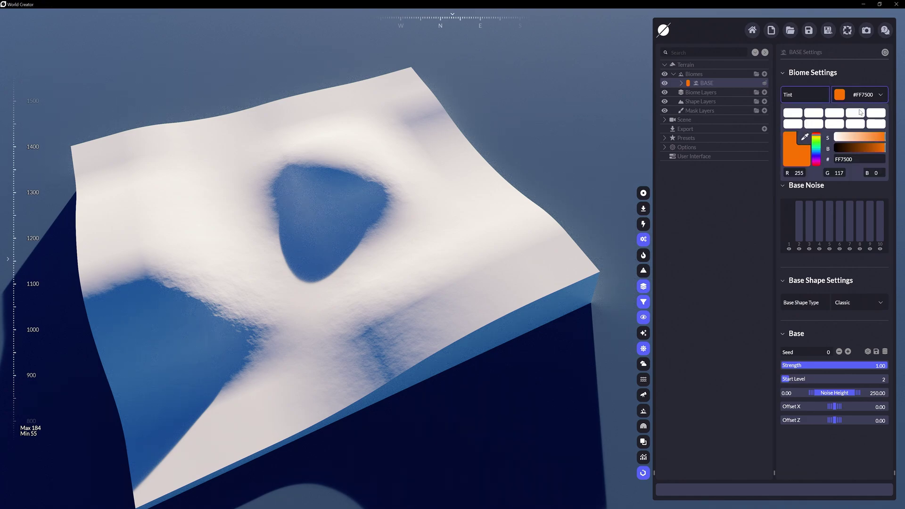
{"action": "left_click_drag", "start_coordinate": [819, 141], "coordinate": [819, 153]}
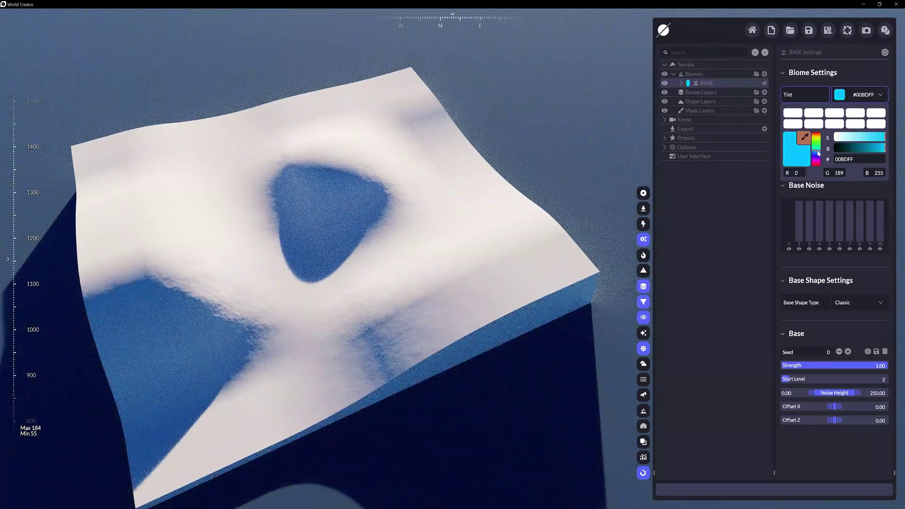
{"action": "left_click", "coordinate": [880, 95]}
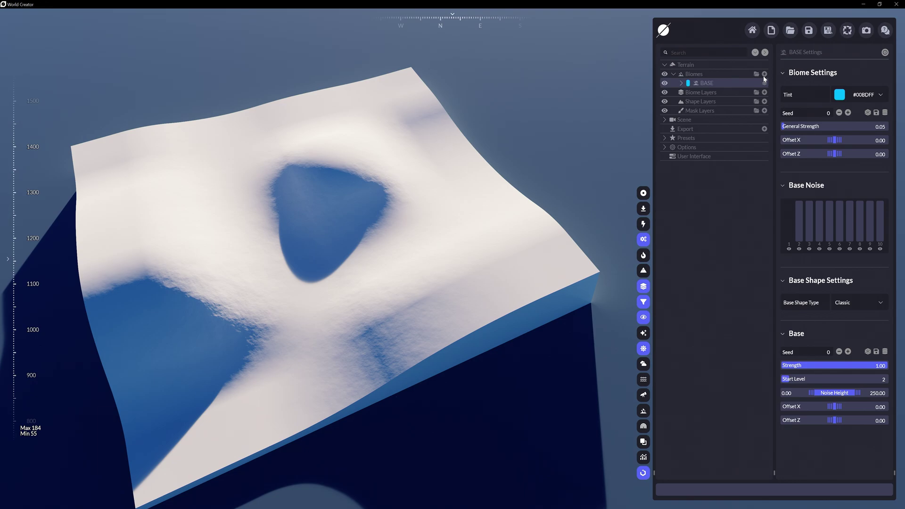
Add a new biome named GRASSLAND and set its tint to green #00FF17.
{"action": "left_click", "coordinate": [764, 74]}
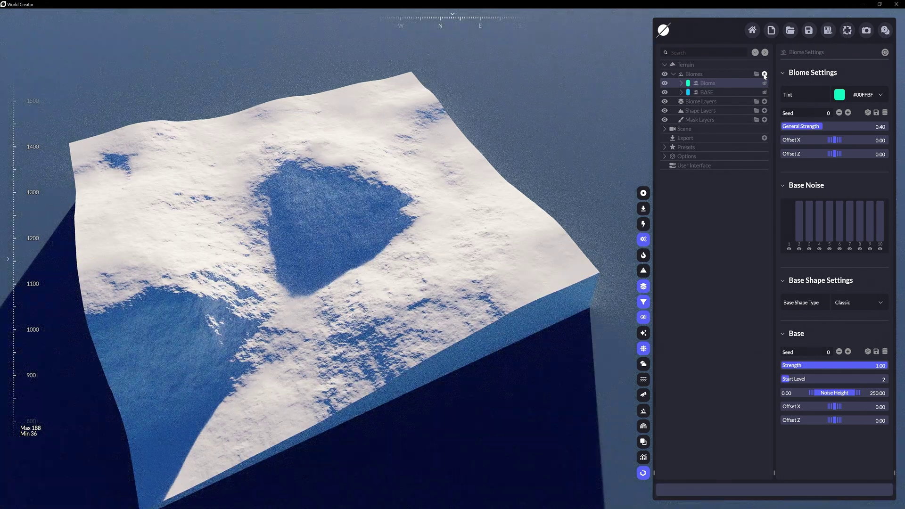
{"action": "double_click", "coordinate": [710, 82]}
{"action": "type", "text": "GRASSLAND"}
{"action": "key", "text": "Return"}
{"action": "left_click", "coordinate": [872, 95]}
{"action": "left_click", "coordinate": [815, 144]}
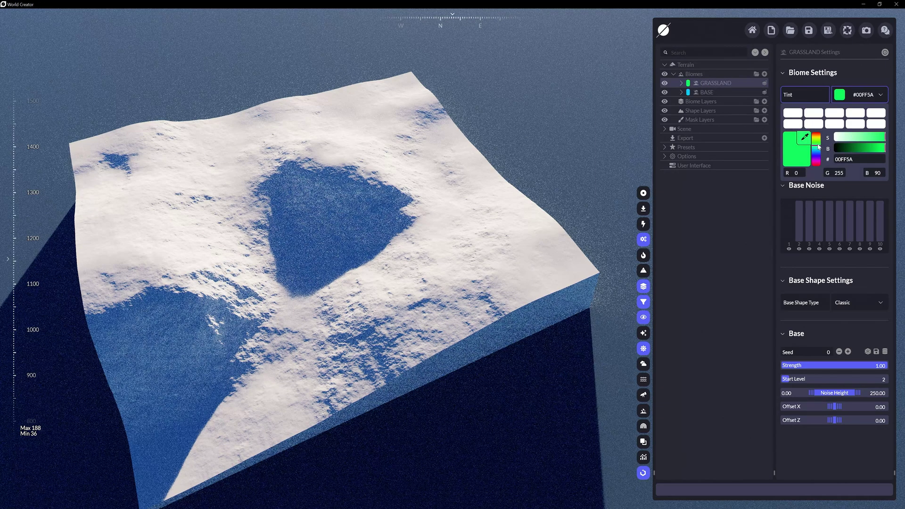
{"action": "left_click", "coordinate": [877, 96]}
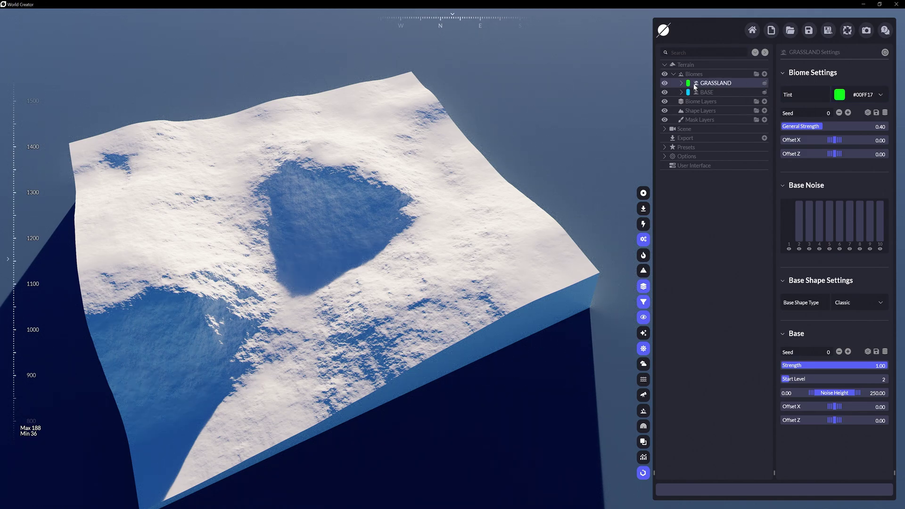
Hide the GRASSLAND biome and show it again to compare the two terrain shapes.
{"action": "left_click", "coordinate": [664, 83]}
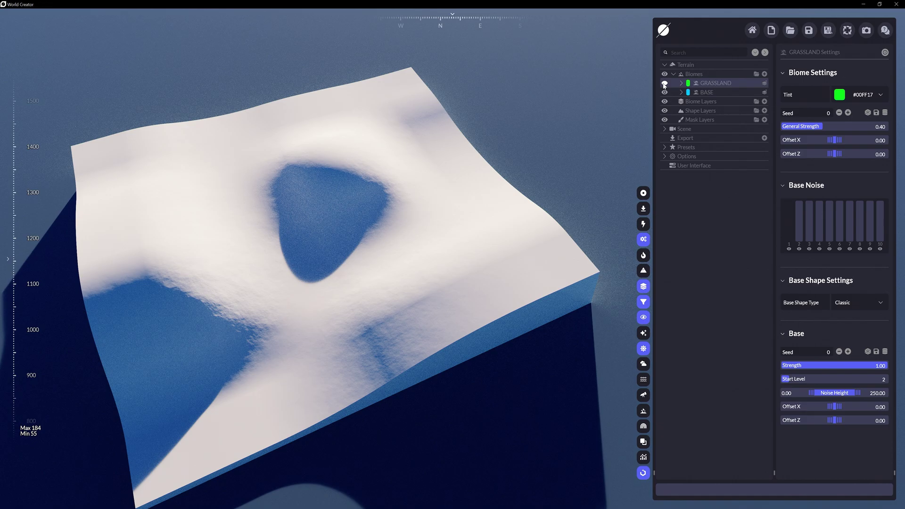
{"action": "left_click", "coordinate": [664, 83]}
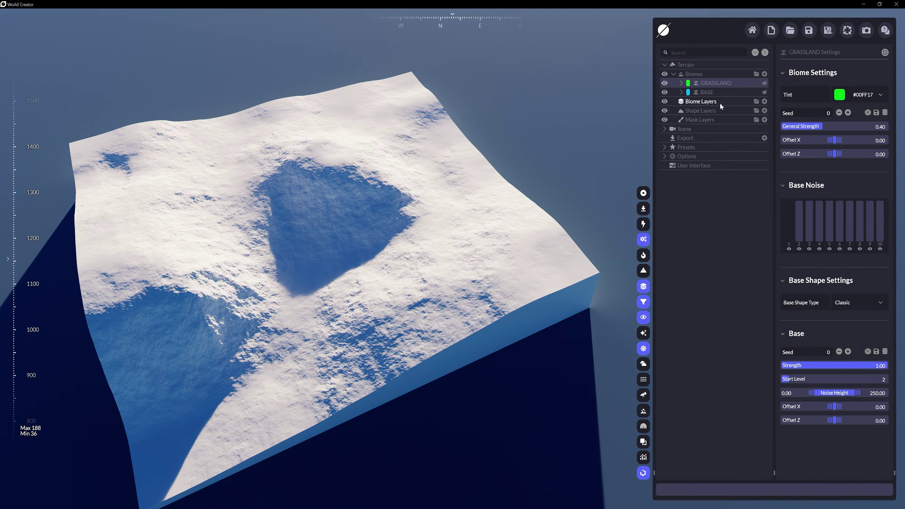
Try adding an empty biome layer and switching its assigned biome to GRASSLAND and back to BASE.
{"action": "left_click", "coordinate": [764, 101]}
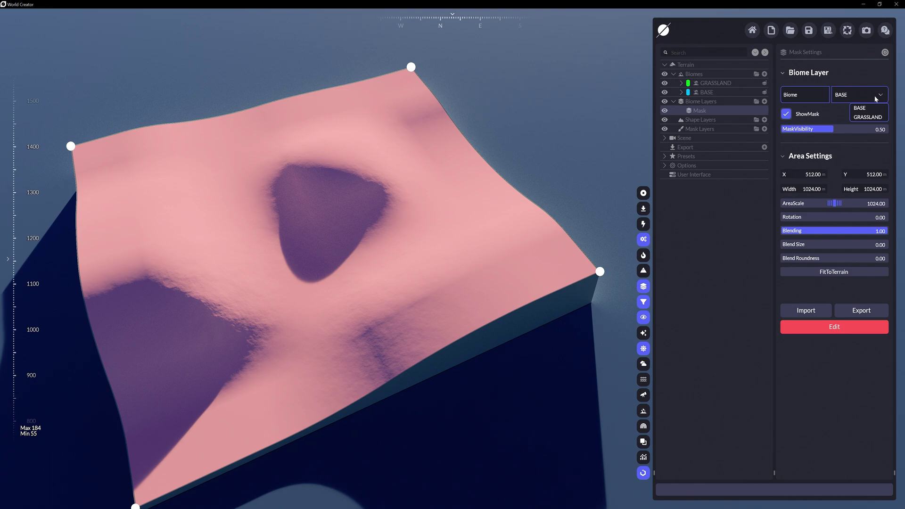
{"action": "left_click", "coordinate": [872, 117]}
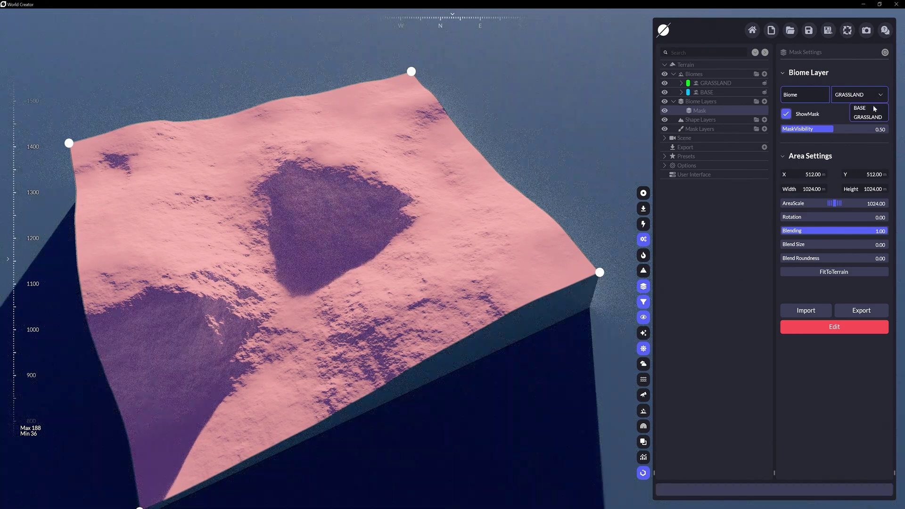
{"action": "left_click", "coordinate": [874, 108]}
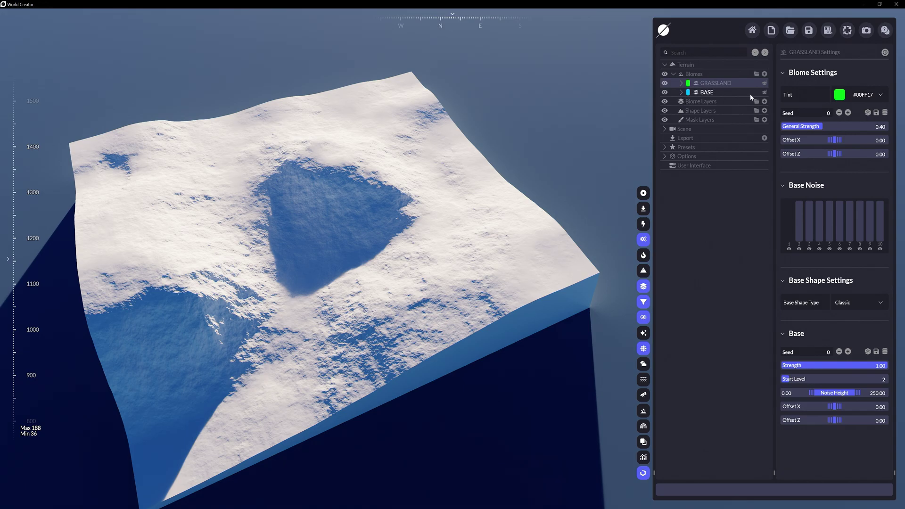
Create a biome layer from BASE and one from GRASSLAND, and move BASE above GRASSLAND in the biome list.
{"action": "left_click", "coordinate": [764, 93]}
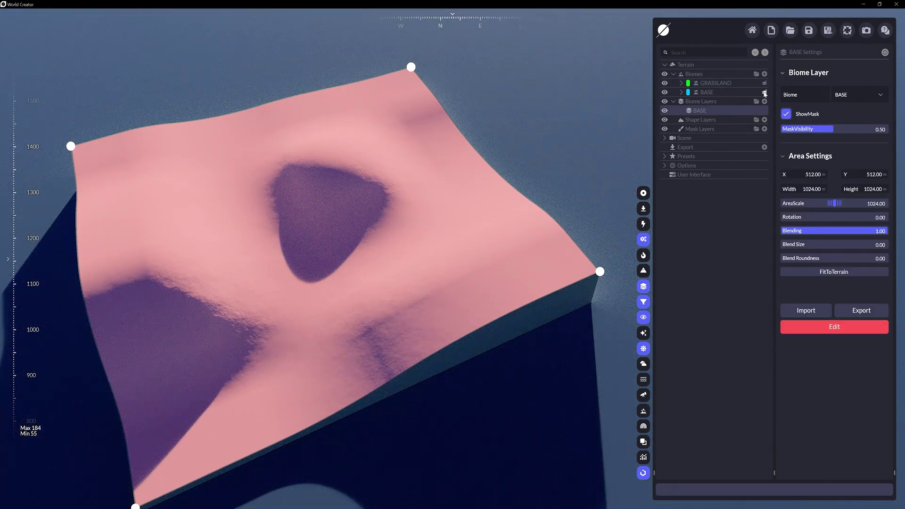
{"action": "left_click", "coordinate": [764, 83]}
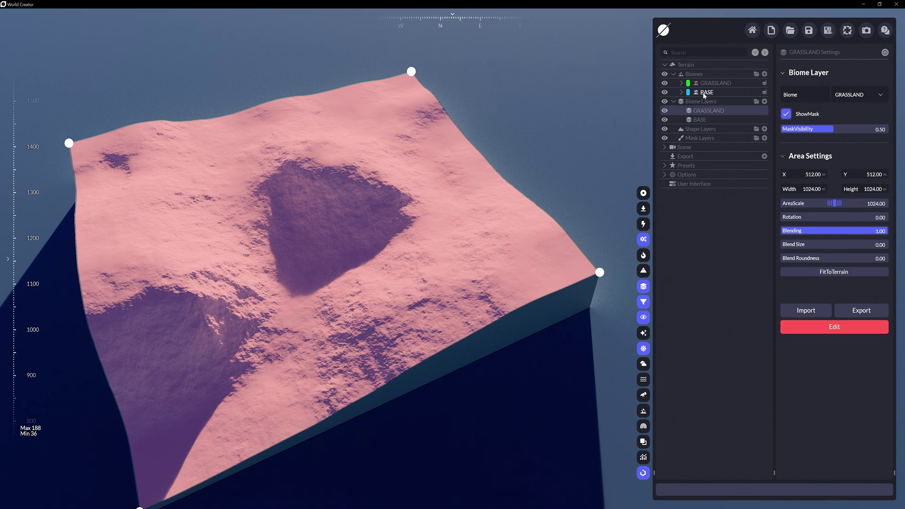
{"action": "left_click_drag", "start_coordinate": [704, 94], "coordinate": [707, 84]}
{"action": "left_click", "coordinate": [733, 82]}
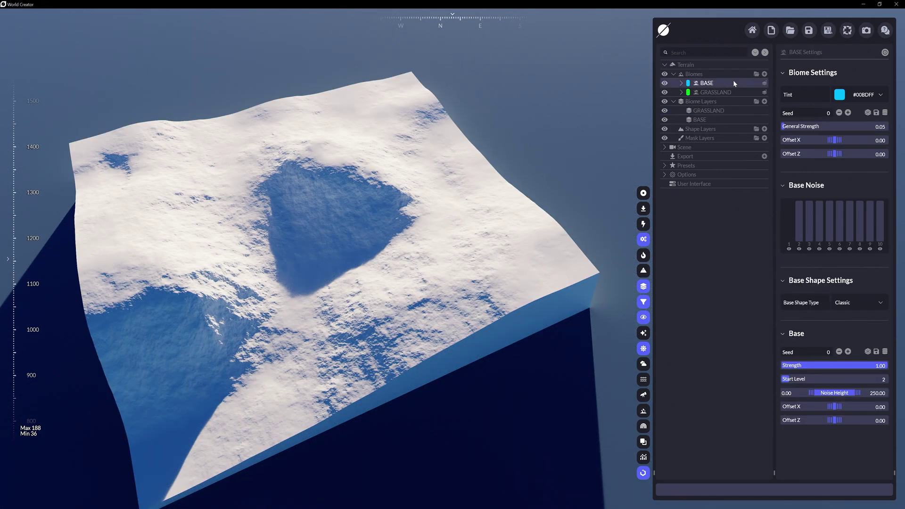
Shrink the GRASSLAND layer's area to about 723 m wide and place it around X 474, Y 540 with about -1° rotation.
{"action": "left_click", "coordinate": [708, 112]}
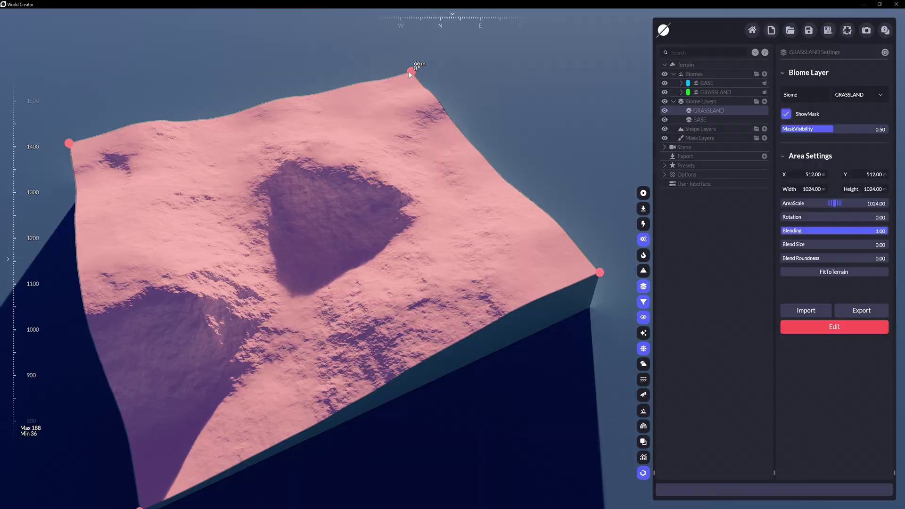
{"action": "left_click_drag", "start_coordinate": [410, 73], "coordinate": [388, 103]}
{"action": "left_click_drag", "start_coordinate": [340, 215], "coordinate": [283, 210]}
{"action": "left_click_drag", "start_coordinate": [420, 146], "coordinate": [343, 211]}
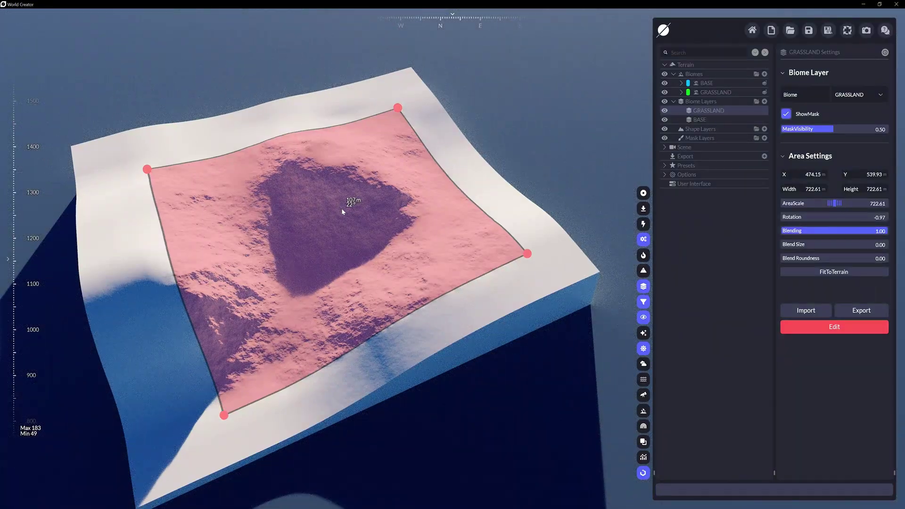
Turn off the GRASSLAND layer's mask display and show the biome tint colours on the terrain.
{"action": "left_click", "coordinate": [786, 114]}
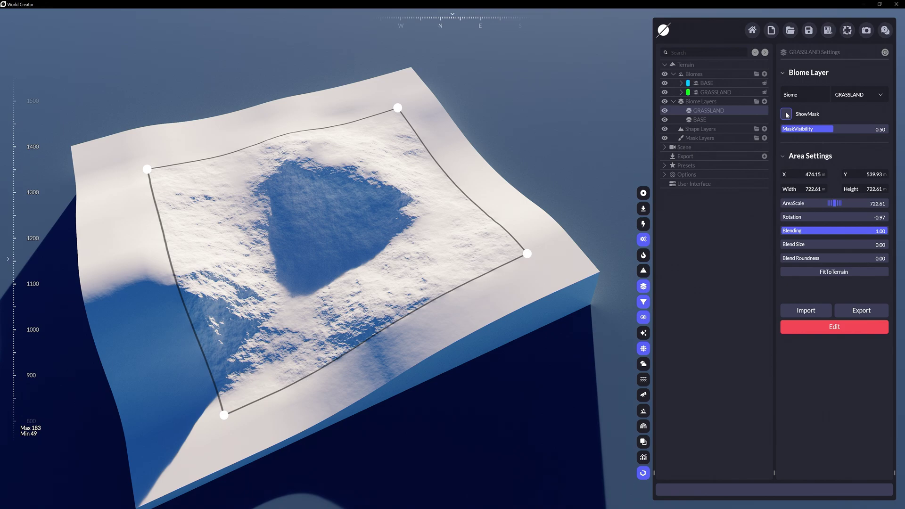
{"action": "left_click", "coordinate": [644, 411]}
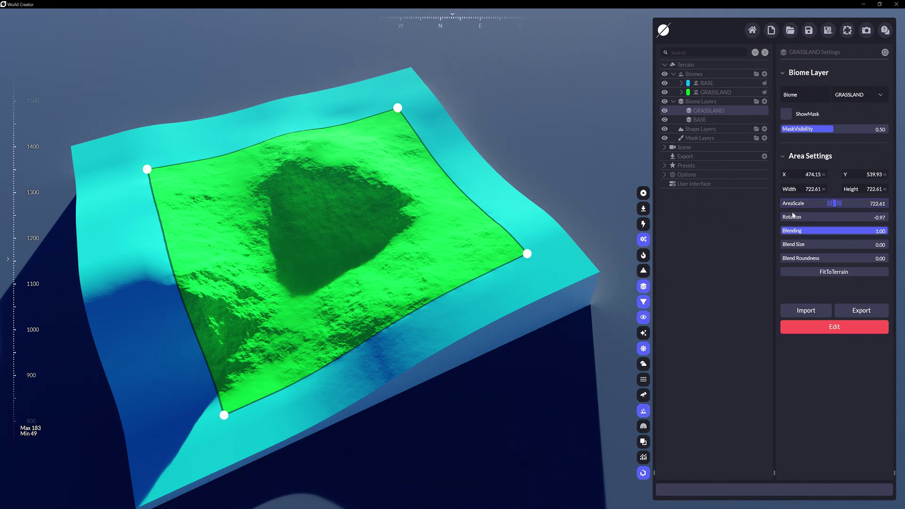
Try out different blending and blend size amounts on the GRASSLAND layer's edges.
{"action": "left_click_drag", "start_coordinate": [849, 230], "coordinate": [886, 231]}
{"action": "mouse_move", "coordinate": [793, 244]}
{"action": "left_mouse_down"}
{"action": "mouse_move", "coordinate": [834, 235]}
{"action": "mouse_move", "coordinate": [779, 244]}
{"action": "mouse_move", "coordinate": [802, 258]}
{"action": "mouse_move", "coordinate": [846, 258]}
{"action": "mouse_move", "coordinate": [820, 249]}
{"action": "mouse_move", "coordinate": [786, 259]}
{"action": "left_mouse_up"}
Clear the GRASSLAND layer's mask and paint grassland strokes around the central hollow with a brush radius of 30.70.
{"action": "left_click", "coordinate": [834, 327]}
{"action": "left_click", "coordinate": [30, 103]}
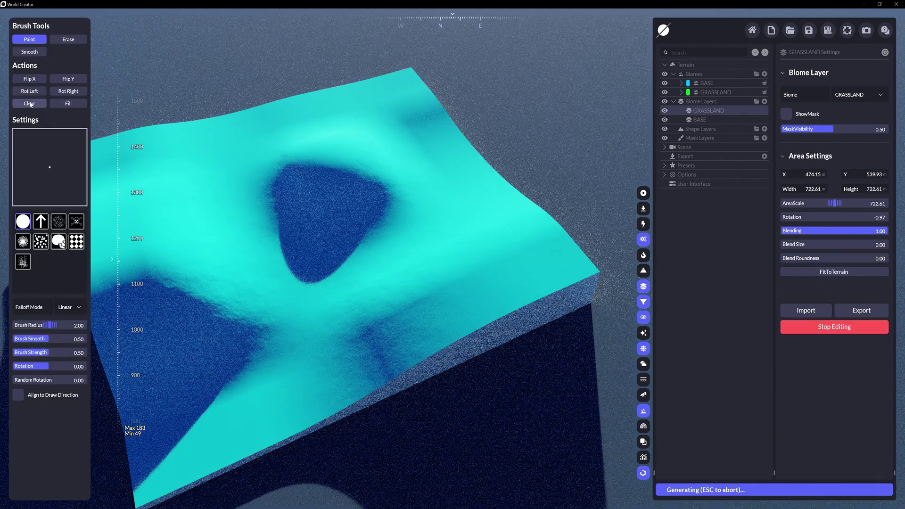
{"action": "left_click_drag", "start_coordinate": [50, 325], "coordinate": [64, 325]}
{"action": "mouse_move", "coordinate": [261, 228]}
{"action": "left_mouse_down"}
{"action": "mouse_move", "coordinate": [261, 248]}
{"action": "mouse_move", "coordinate": [395, 278]}
{"action": "mouse_move", "coordinate": [368, 340]}
{"action": "mouse_move", "coordinate": [400, 275]}
{"action": "mouse_move", "coordinate": [331, 282]}
{"action": "left_mouse_up"}
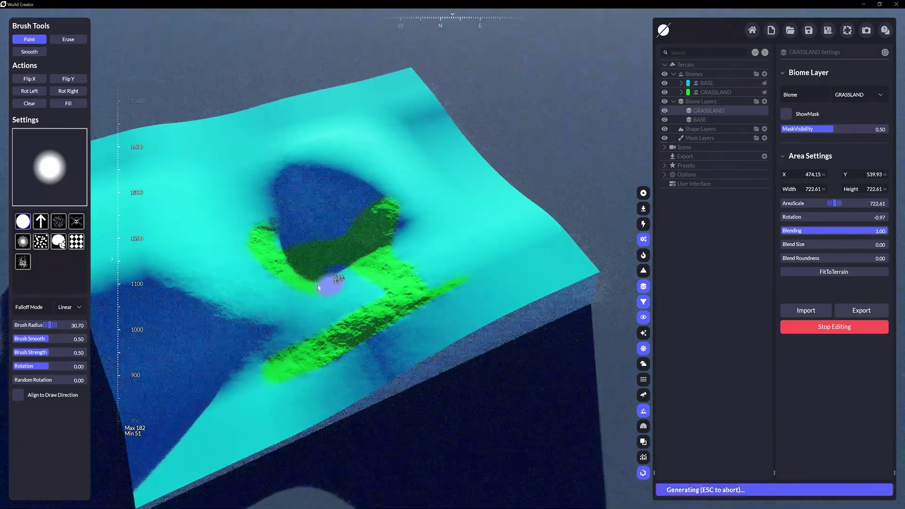
Set the brush smooth to 0.55 and radius to 56.30, and paint more grassland over and around the hollow.
{"action": "left_click", "coordinate": [52, 338]}
{"action": "left_click_drag", "start_coordinate": [50, 325], "coordinate": [62, 325]}
{"action": "mouse_move", "coordinate": [254, 301]}
{"action": "left_mouse_down"}
{"action": "mouse_move", "coordinate": [258, 225]}
{"action": "mouse_move", "coordinate": [296, 174]}
{"action": "mouse_move", "coordinate": [365, 298]}
{"action": "left_mouse_up"}
Erase part of the painted grassland mask near its edge and smooth the mask beside the hollow.
{"action": "left_click", "coordinate": [68, 40]}
{"action": "left_click_drag", "start_coordinate": [212, 224], "coordinate": [216, 240]}
{"action": "left_click", "coordinate": [29, 52]}
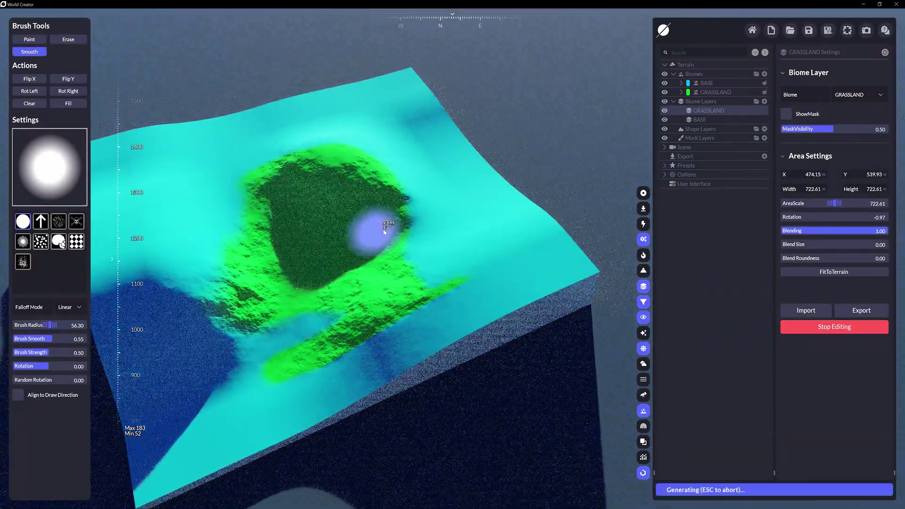
{"action": "mouse_move", "coordinate": [386, 230]}
{"action": "left_mouse_down"}
{"action": "mouse_move", "coordinate": [412, 279]}
{"action": "mouse_move", "coordinate": [423, 277]}
{"action": "left_mouse_up"}
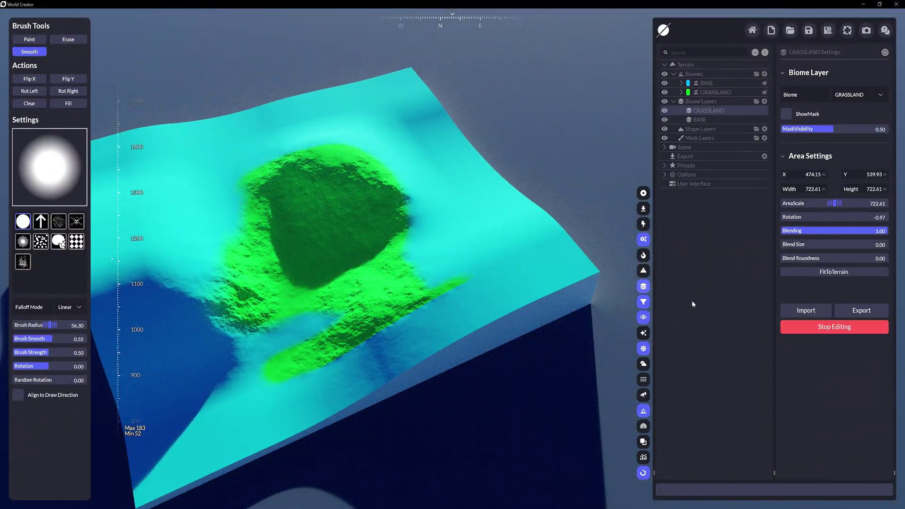
Finish editing the GRASSLAND layer's mask, and move, rotate and enlarge its area to about 799 m at a rotation of about -90.6.
{"action": "left_click", "coordinate": [838, 328]}
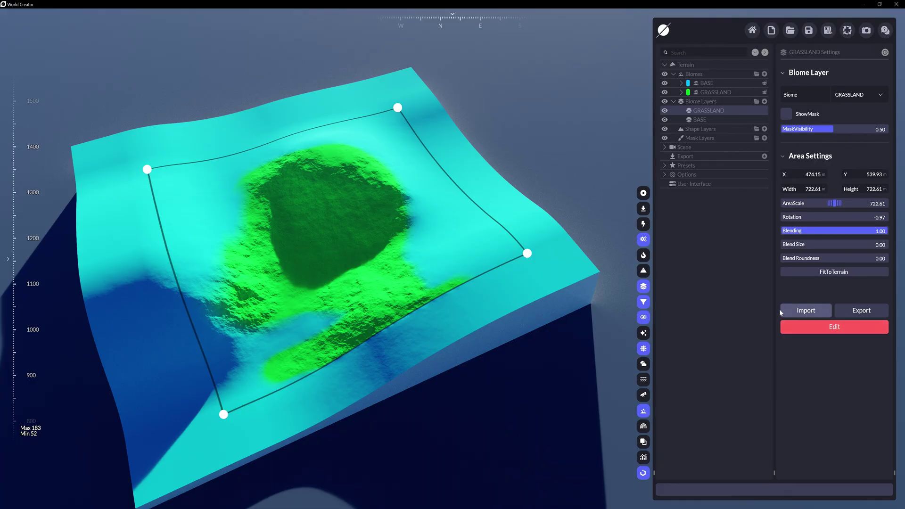
{"action": "left_click_drag", "start_coordinate": [341, 246], "coordinate": [343, 209]}
{"action": "left_click_drag", "start_coordinate": [539, 262], "coordinate": [462, 47]}
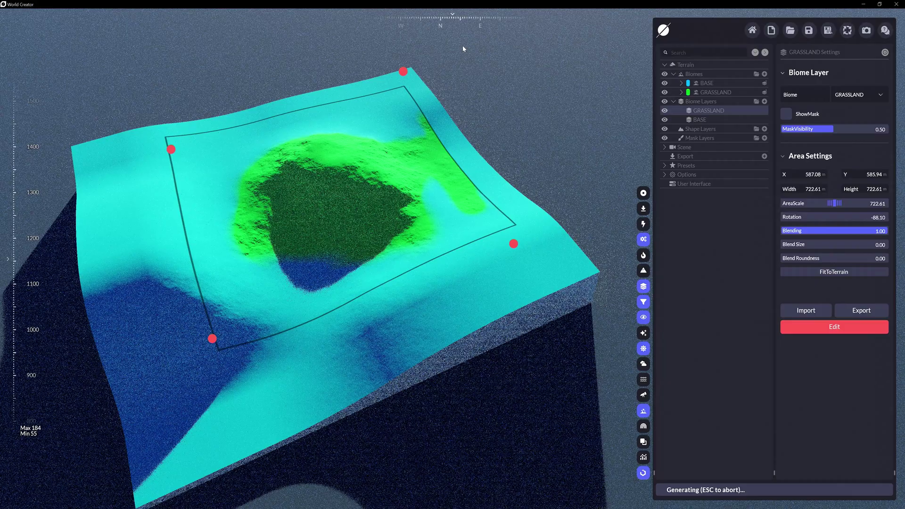
{"action": "left_click_drag", "start_coordinate": [357, 180], "coordinate": [384, 160]}
{"action": "mouse_move", "coordinate": [250, 348]}
{"action": "left_mouse_down"}
{"action": "mouse_move", "coordinate": [265, 342]}
{"action": "mouse_move", "coordinate": [256, 358]}
{"action": "left_mouse_up"}
{"action": "left_click_drag", "start_coordinate": [326, 221], "coordinate": [318, 218]}
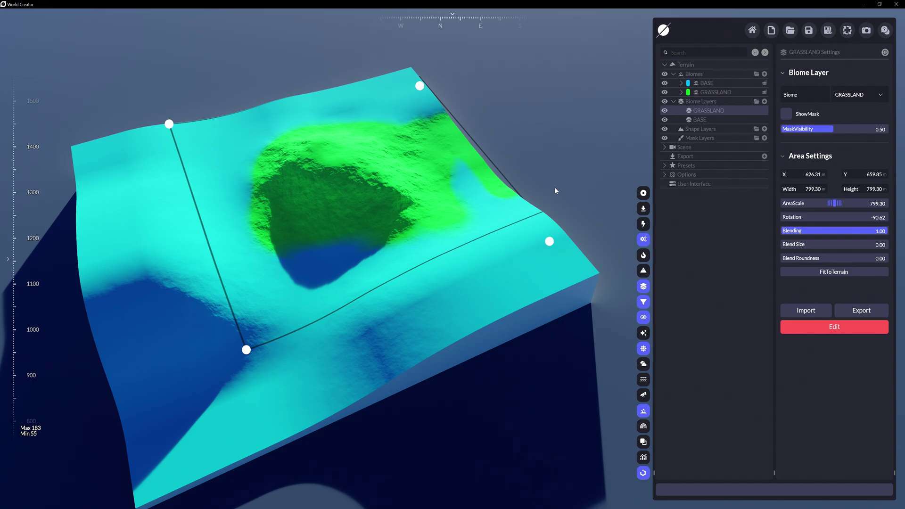
Add a second biome layer for the GRASSLAND biome, shrink its area to about 480 m and shift it beside the central hollow.
{"action": "left_click", "coordinate": [764, 92]}
{"action": "double_click", "coordinate": [733, 109]}
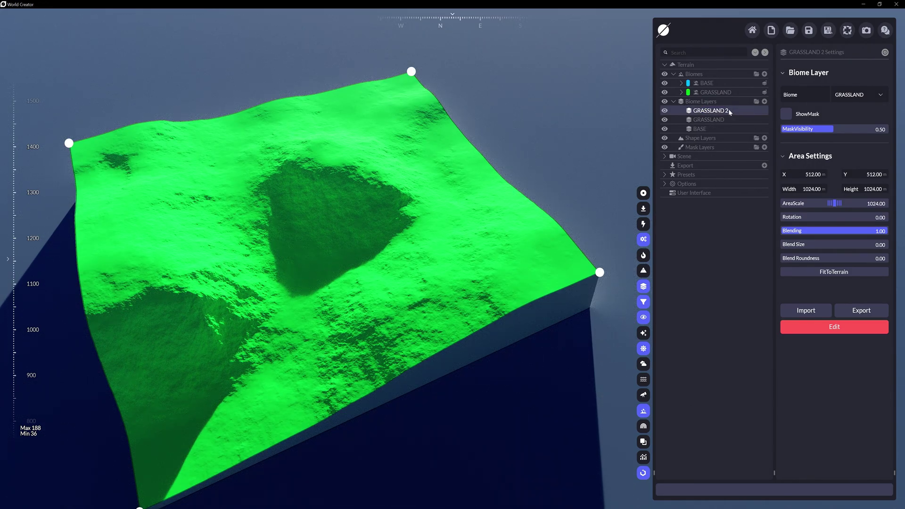
{"action": "left_click_drag", "start_coordinate": [411, 72], "coordinate": [370, 141]}
{"action": "left_click_drag", "start_coordinate": [350, 224], "coordinate": [318, 302]}
Set GRASSLAND 2's blending to 0.89, blend size to 0.14 and roundness to 0.82, and place its area, about 494 m wide, over the corner hollow.
{"action": "left_click_drag", "start_coordinate": [858, 231], "coordinate": [861, 258]}
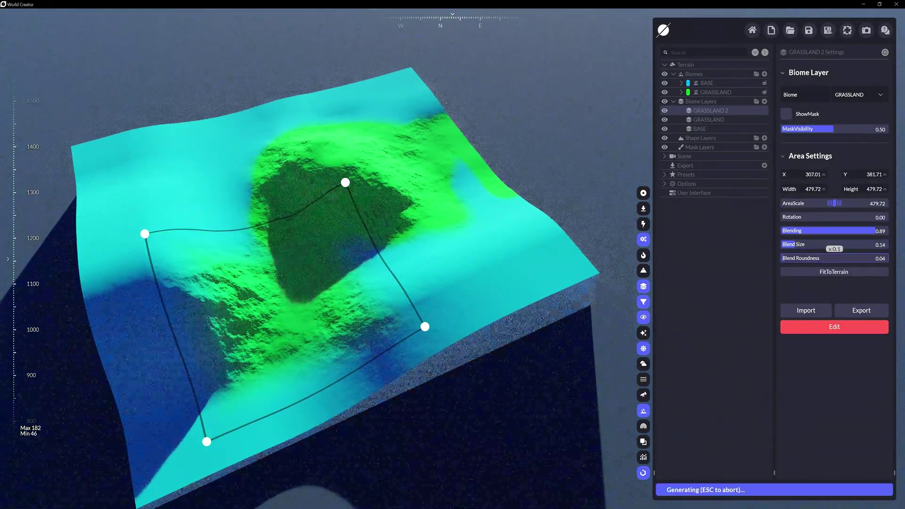
{"action": "left_click_drag", "start_coordinate": [785, 258], "coordinate": [868, 258]}
{"action": "left_click_drag", "start_coordinate": [345, 182], "coordinate": [359, 157]}
{"action": "left_click_drag", "start_coordinate": [311, 236], "coordinate": [242, 255]}
{"action": "left_click_drag", "start_coordinate": [293, 155], "coordinate": [275, 191]}
{"action": "left_click_drag", "start_coordinate": [203, 264], "coordinate": [180, 289]}
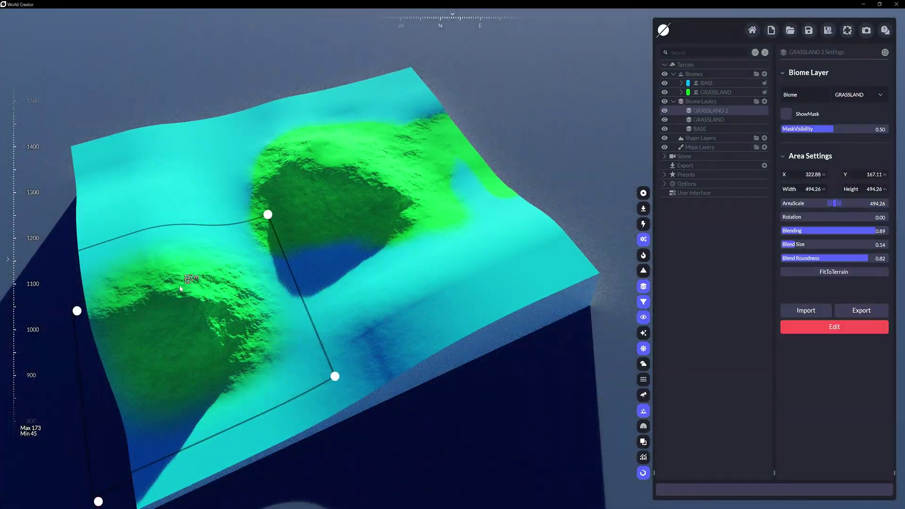
Raise the GRASSLAND biome's General Strength.
{"action": "left_click", "coordinate": [715, 92]}
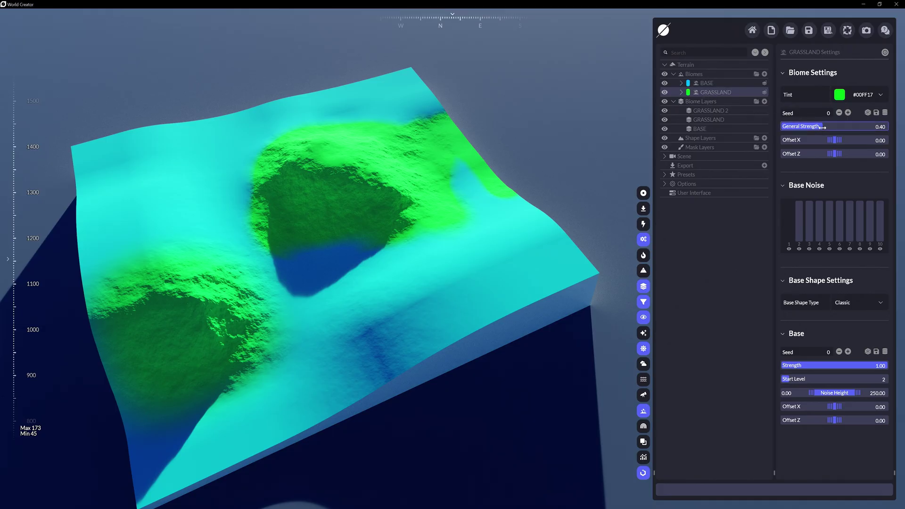
{"action": "left_click_drag", "start_coordinate": [822, 128], "coordinate": [844, 127]}
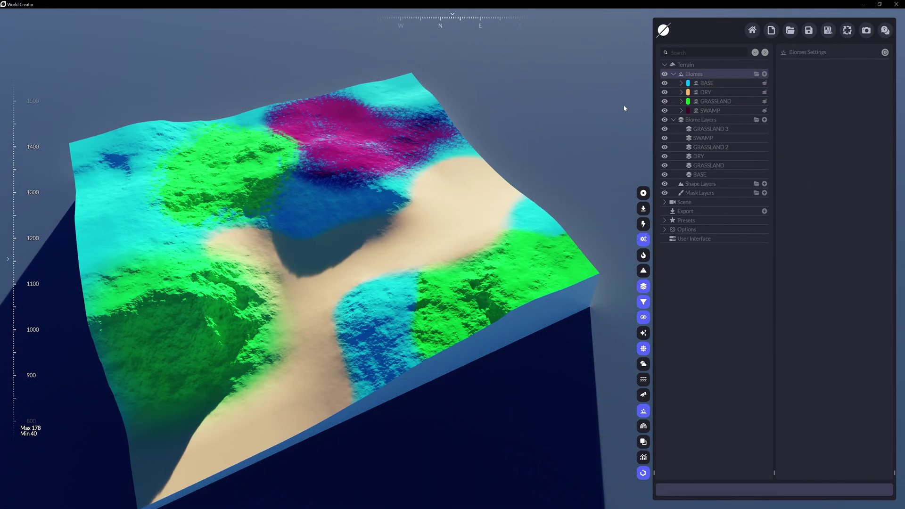
Shift the GRASSLAND layer's area inward to about X 205, Y 781 and enlarge it to about 636 m.
{"action": "left_click", "coordinate": [707, 129]}
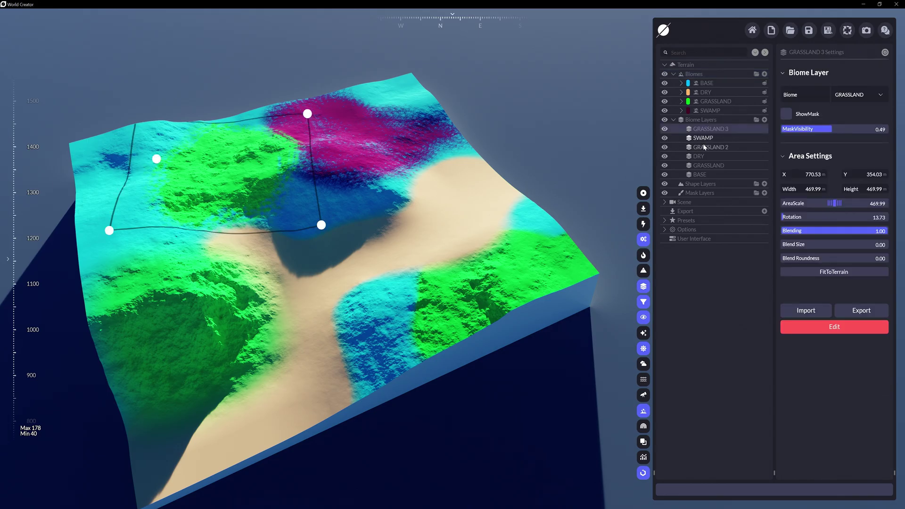
{"action": "left_click", "coordinate": [703, 148]}
{"action": "left_click", "coordinate": [702, 166]}
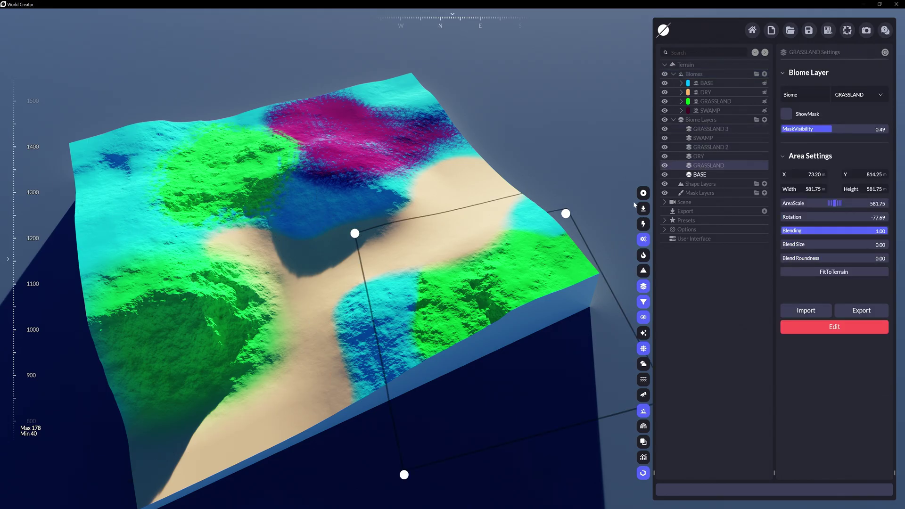
{"action": "left_click_drag", "start_coordinate": [485, 281], "coordinate": [410, 358]}
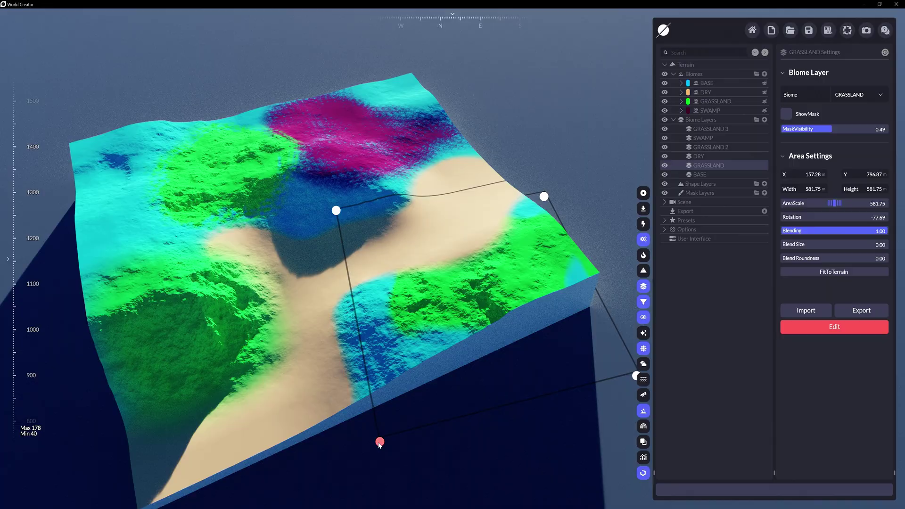
{"action": "left_click_drag", "start_coordinate": [379, 443], "coordinate": [353, 440]}
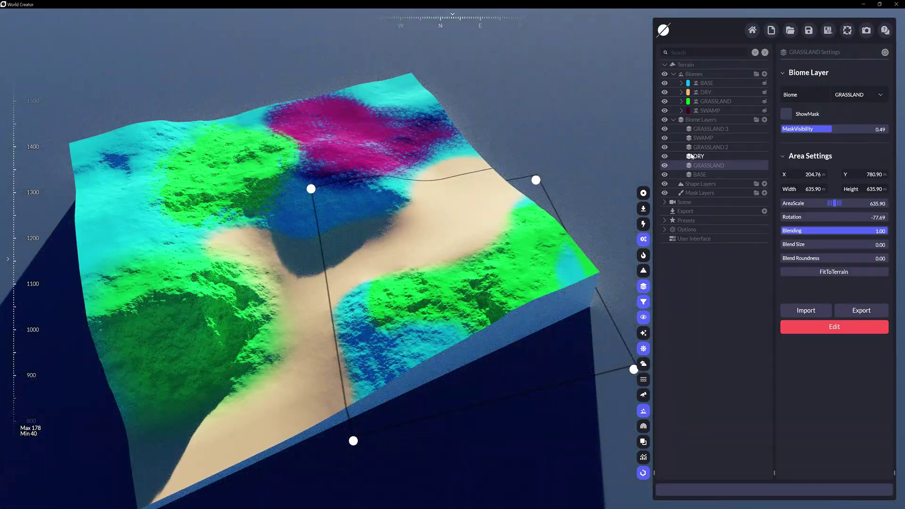
Move the GRASSLAND 2 area to about X 375, Y 41 and the GRASSLAND 3 area to about X 782, Y 367.
{"action": "left_click", "coordinate": [701, 149]}
{"action": "left_click_drag", "start_coordinate": [193, 313], "coordinate": [131, 315]}
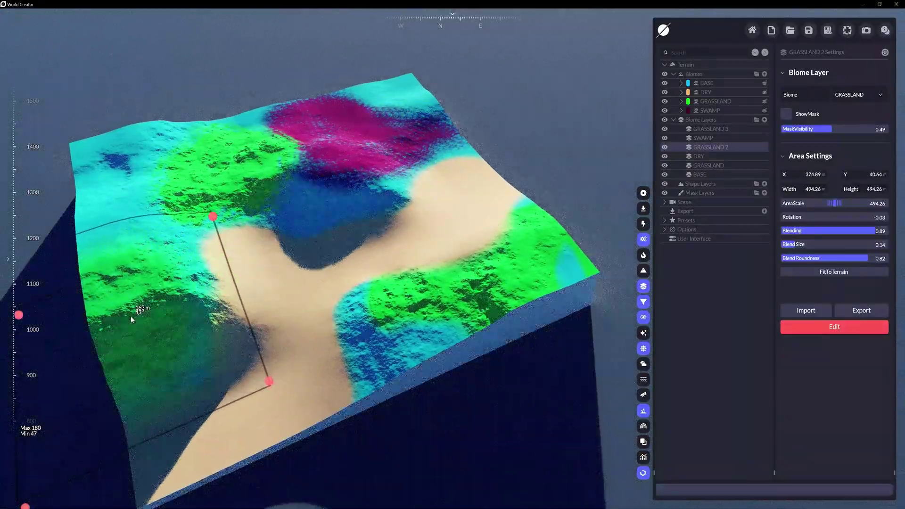
{"action": "left_click", "coordinate": [705, 131]}
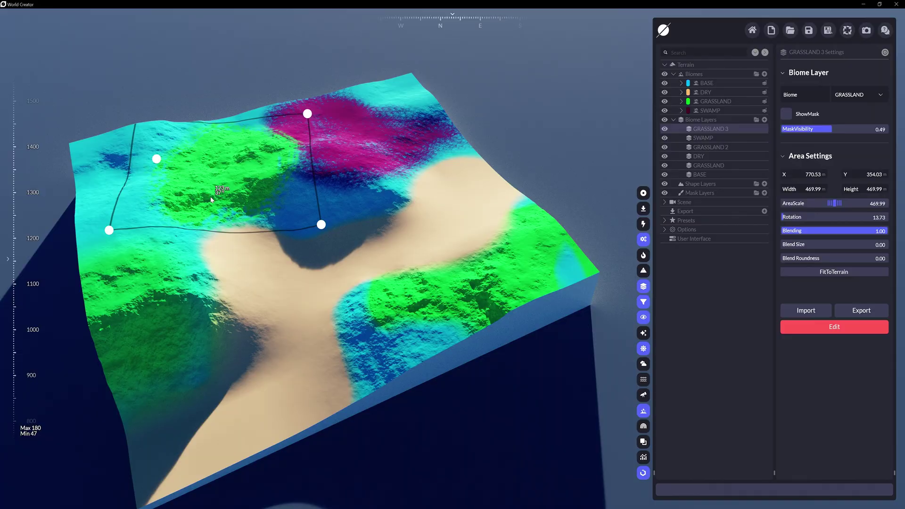
{"action": "mouse_move", "coordinate": [211, 200]}
{"action": "left_mouse_down"}
{"action": "mouse_move", "coordinate": [222, 229]}
{"action": "mouse_move", "coordinate": [278, 243]}
{"action": "mouse_move", "coordinate": [335, 238]}
{"action": "mouse_move", "coordinate": [371, 224]}
{"action": "mouse_move", "coordinate": [384, 193]}
{"action": "mouse_move", "coordinate": [362, 162]}
{"action": "mouse_move", "coordinate": [245, 177]}
{"action": "mouse_move", "coordinate": [207, 195]}
{"action": "left_mouse_up"}
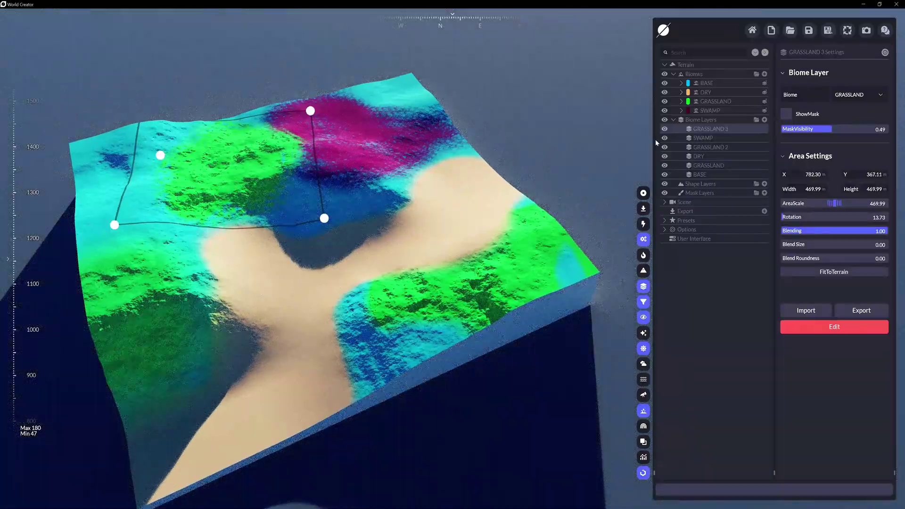
Shift the SWAMP layer's area slightly away from GRASSLAND 3, and move the GRASSLAND layer's area to about X 135, Y 937.
{"action": "left_click", "coordinate": [698, 138]}
{"action": "mouse_move", "coordinate": [385, 140]}
{"action": "left_mouse_down"}
{"action": "mouse_move", "coordinate": [369, 208]}
{"action": "mouse_move", "coordinate": [355, 209]}
{"action": "mouse_move", "coordinate": [378, 155]}
{"action": "mouse_move", "coordinate": [399, 141]}
{"action": "left_mouse_up"}
{"action": "left_click", "coordinate": [712, 166]}
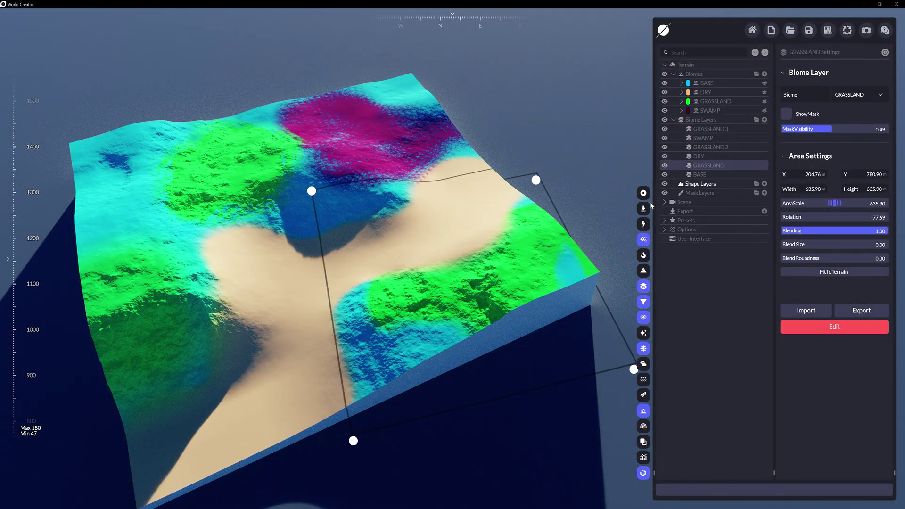
{"action": "left_click_drag", "start_coordinate": [542, 254], "coordinate": [609, 250]}
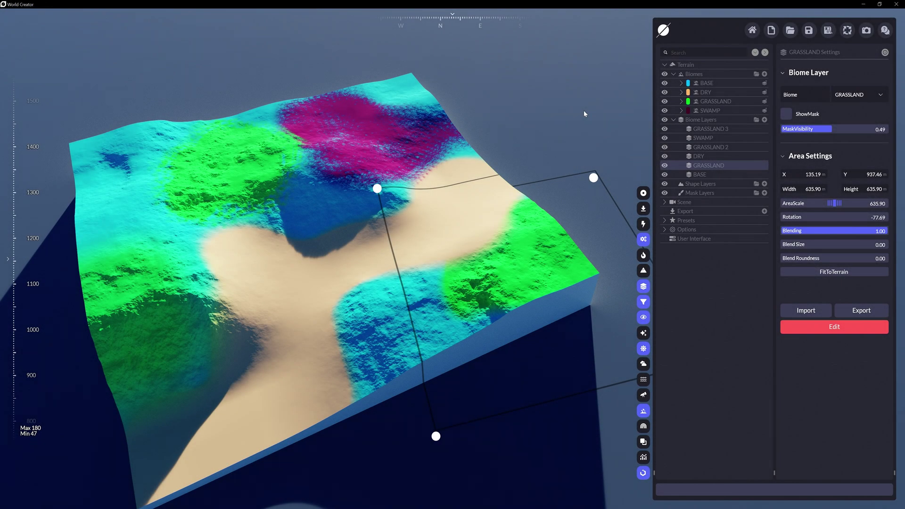
{"action": "left_click", "coordinate": [692, 122]}
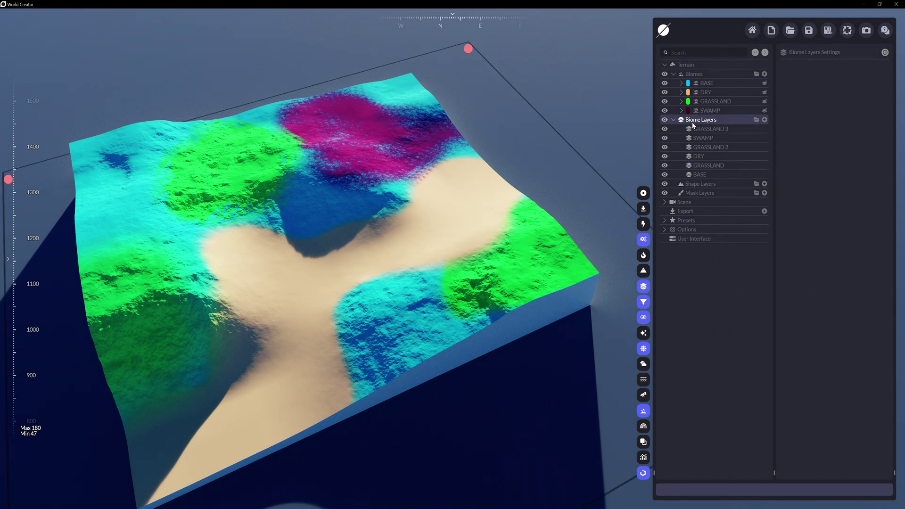